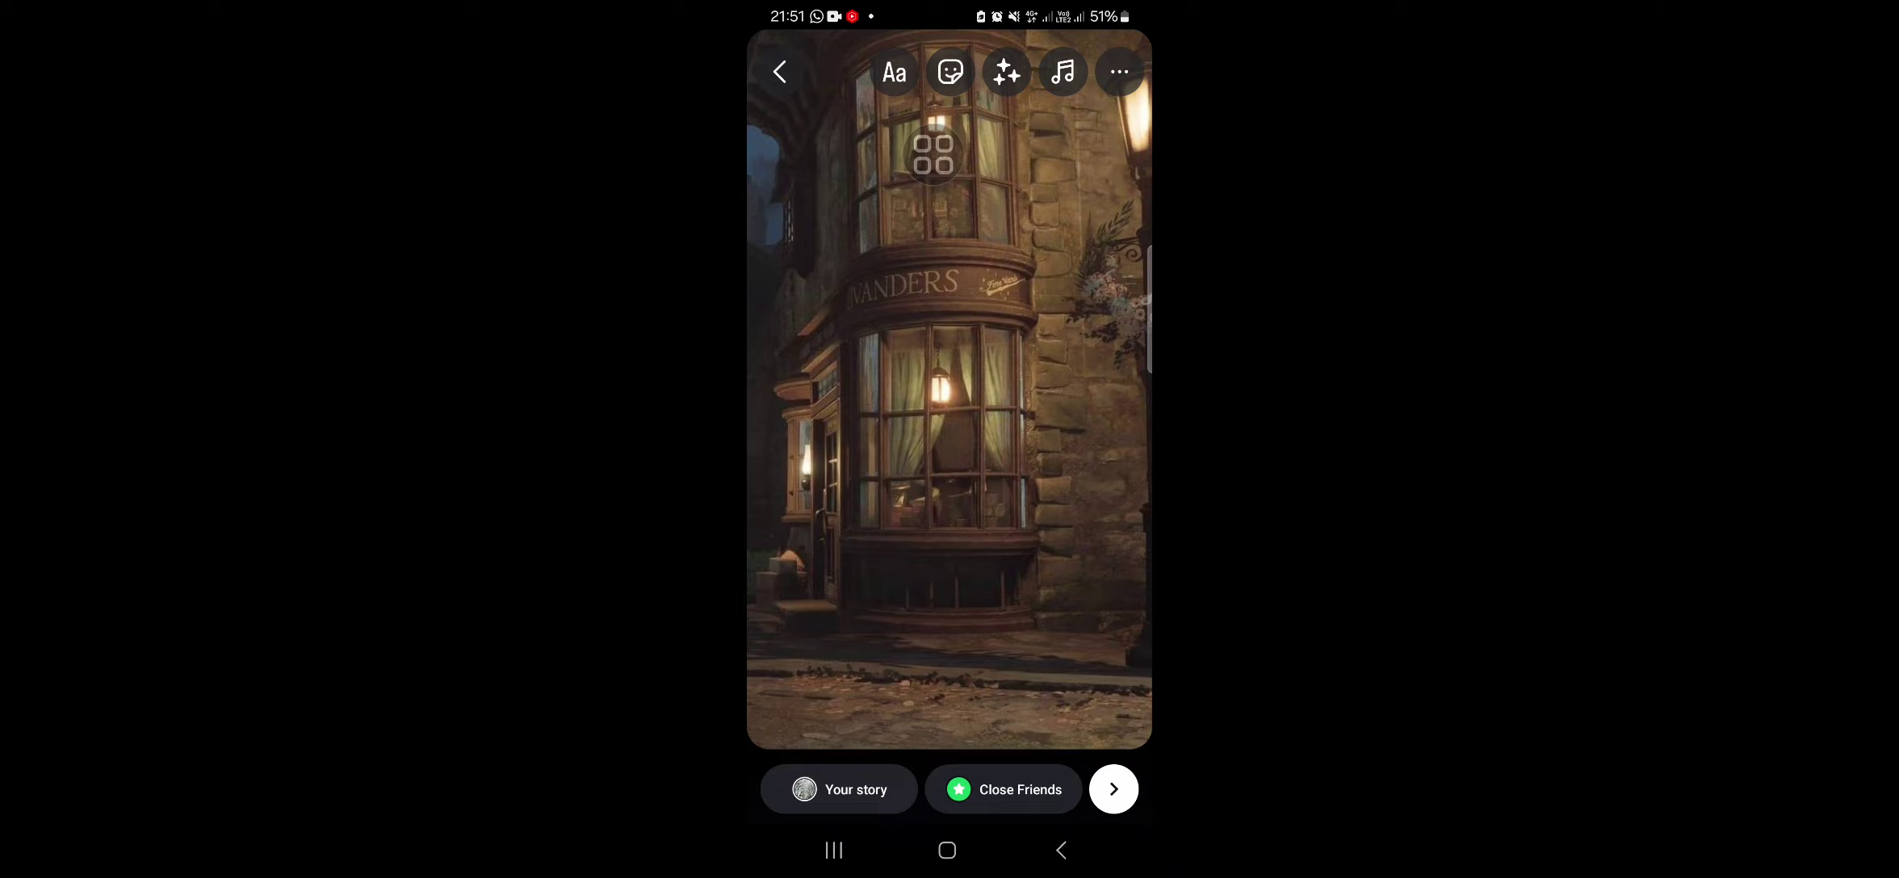
Start a single-dot text block in the Editor style on the story.
click(893, 71)
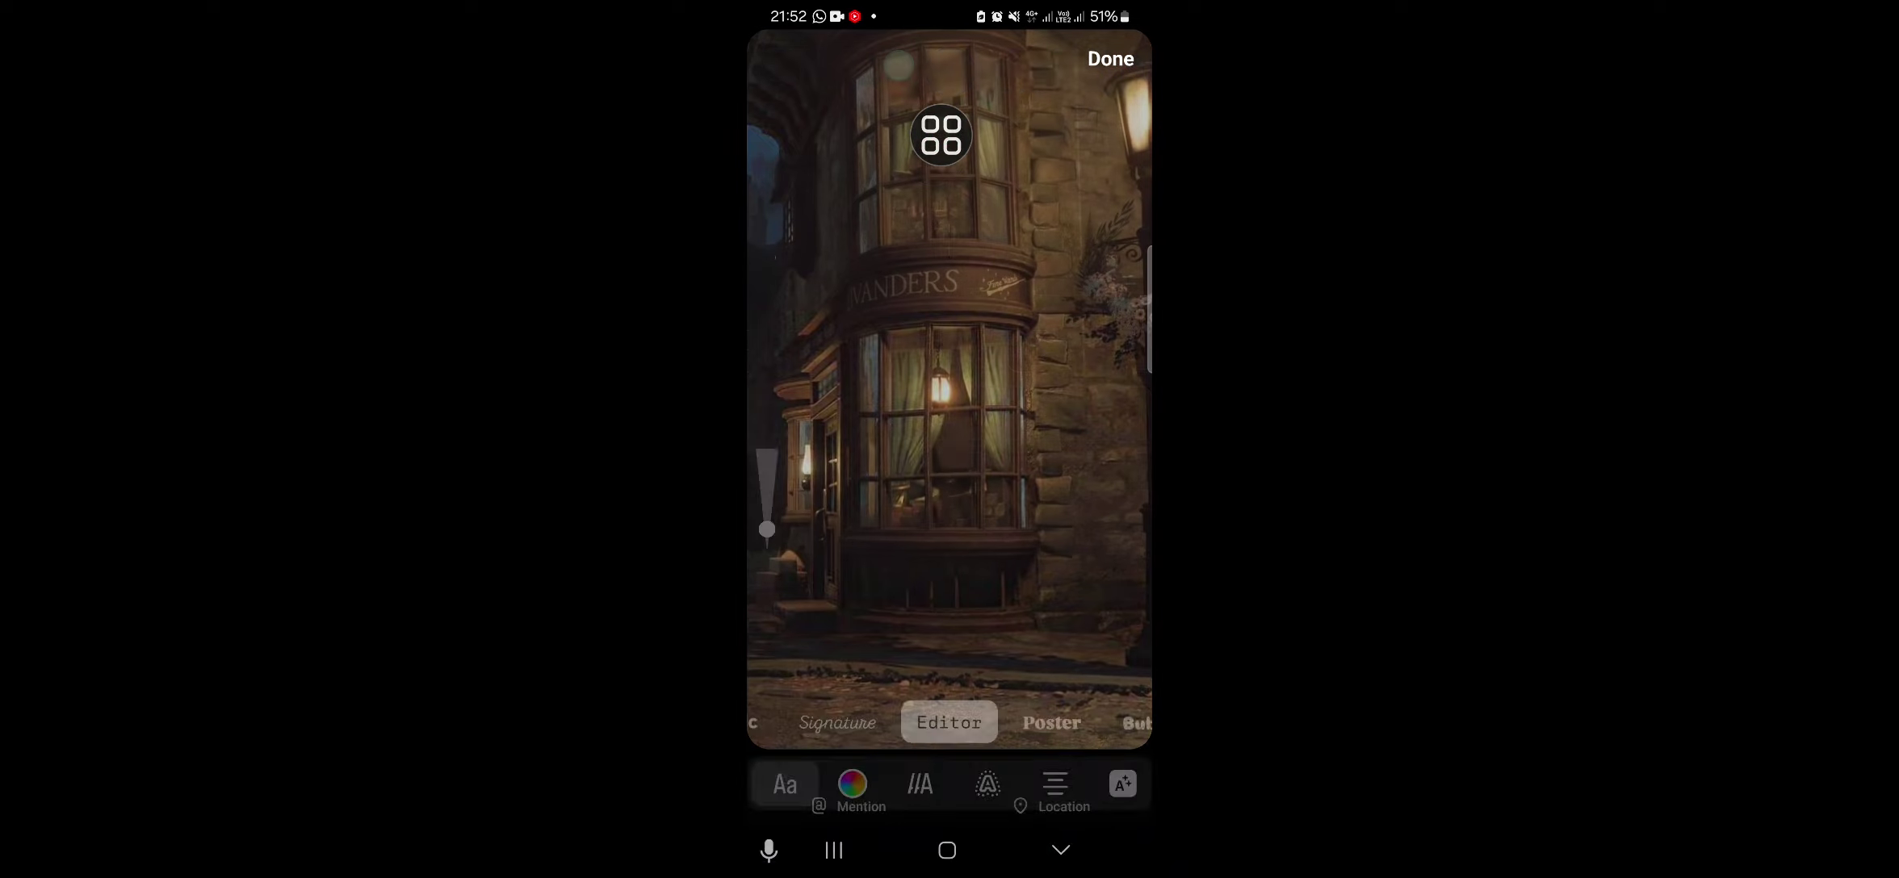
drag(942, 137, 964, 352)
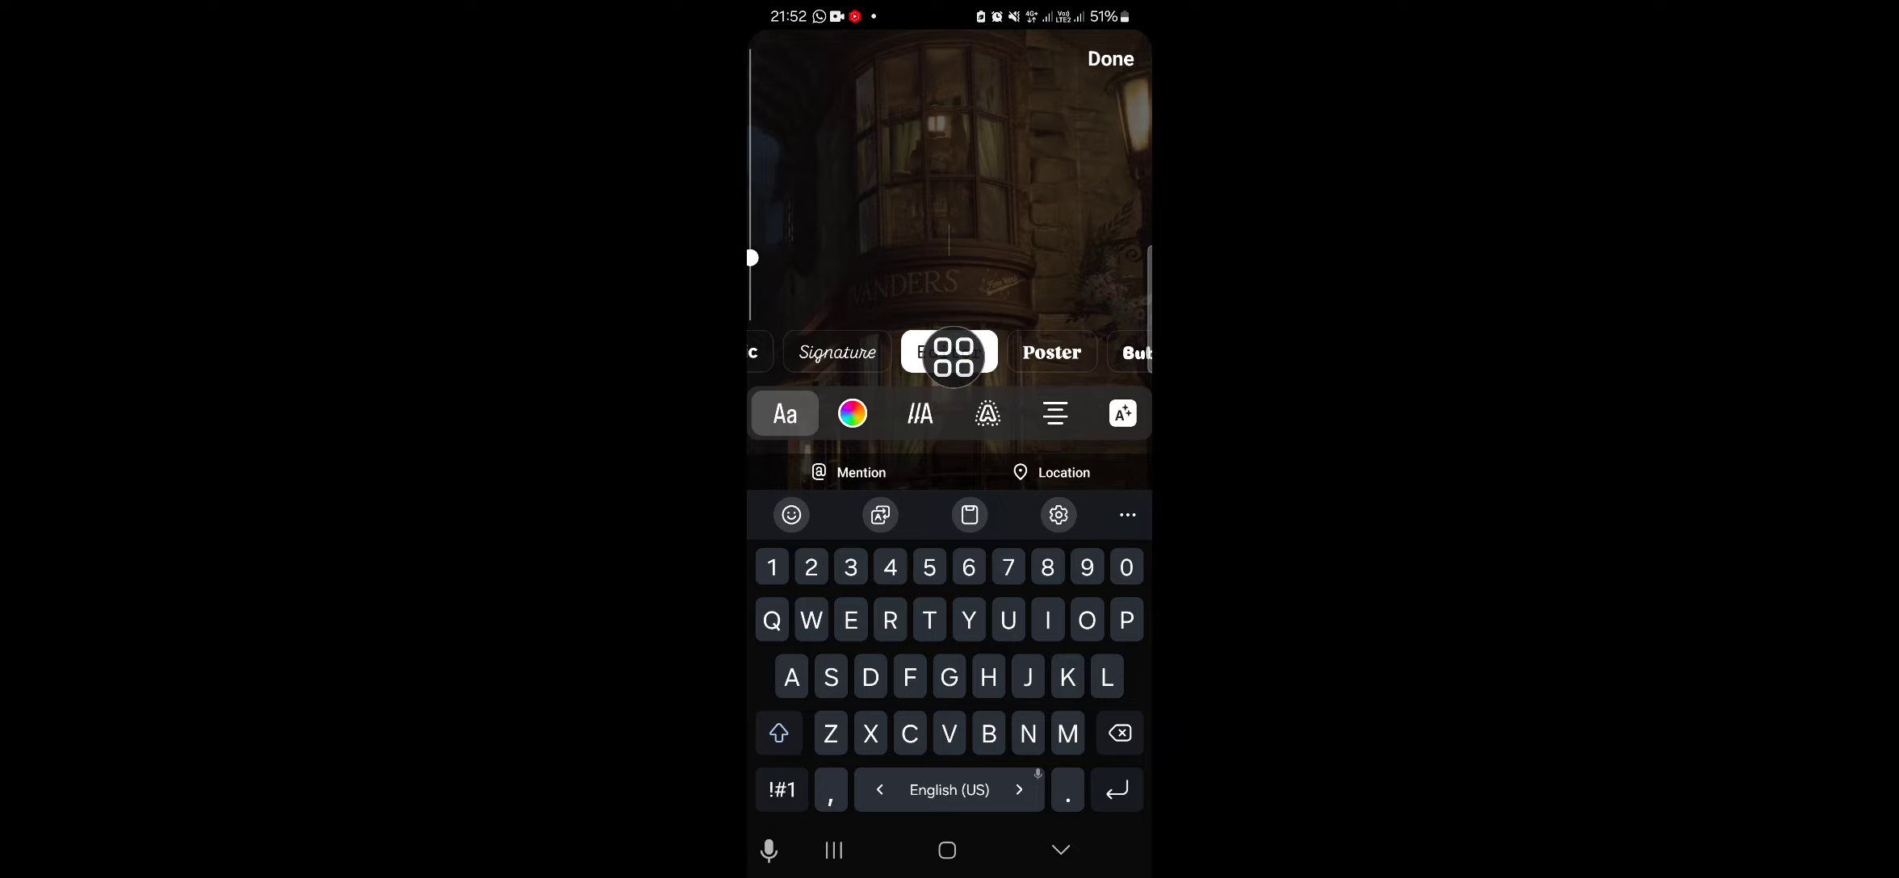
text(.)
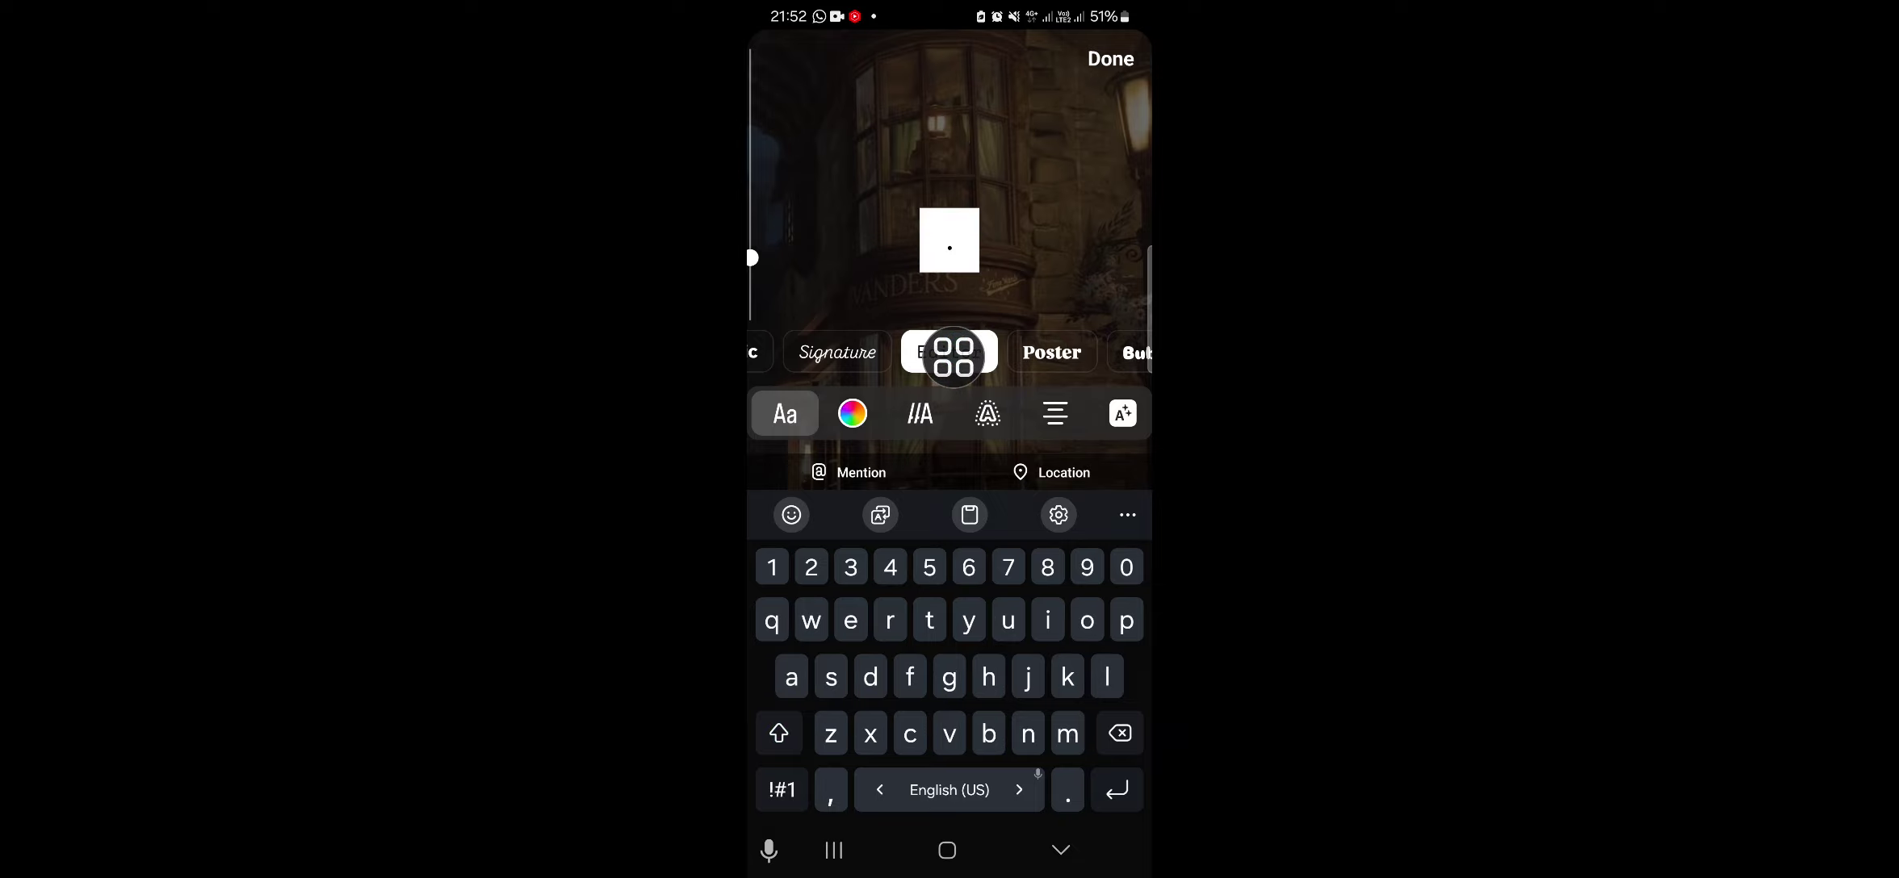
drag(953, 357, 1119, 339)
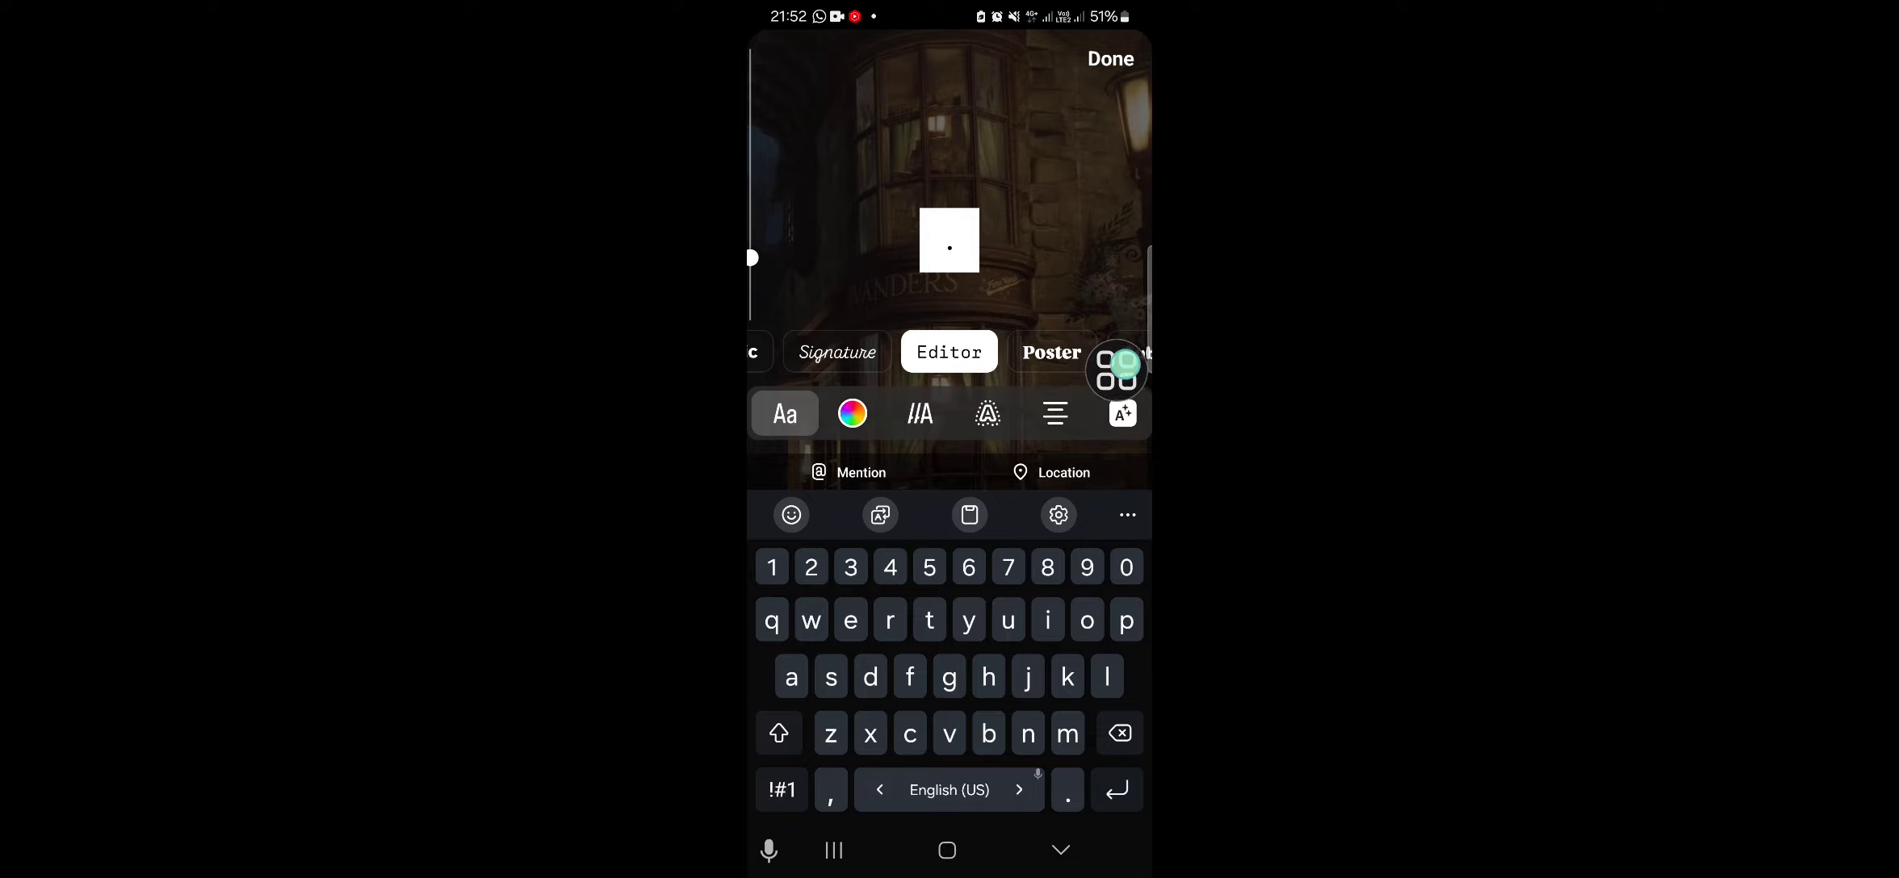
Fill the dot's background white, then enlarge and tilt it over the upper left.
click(1123, 414)
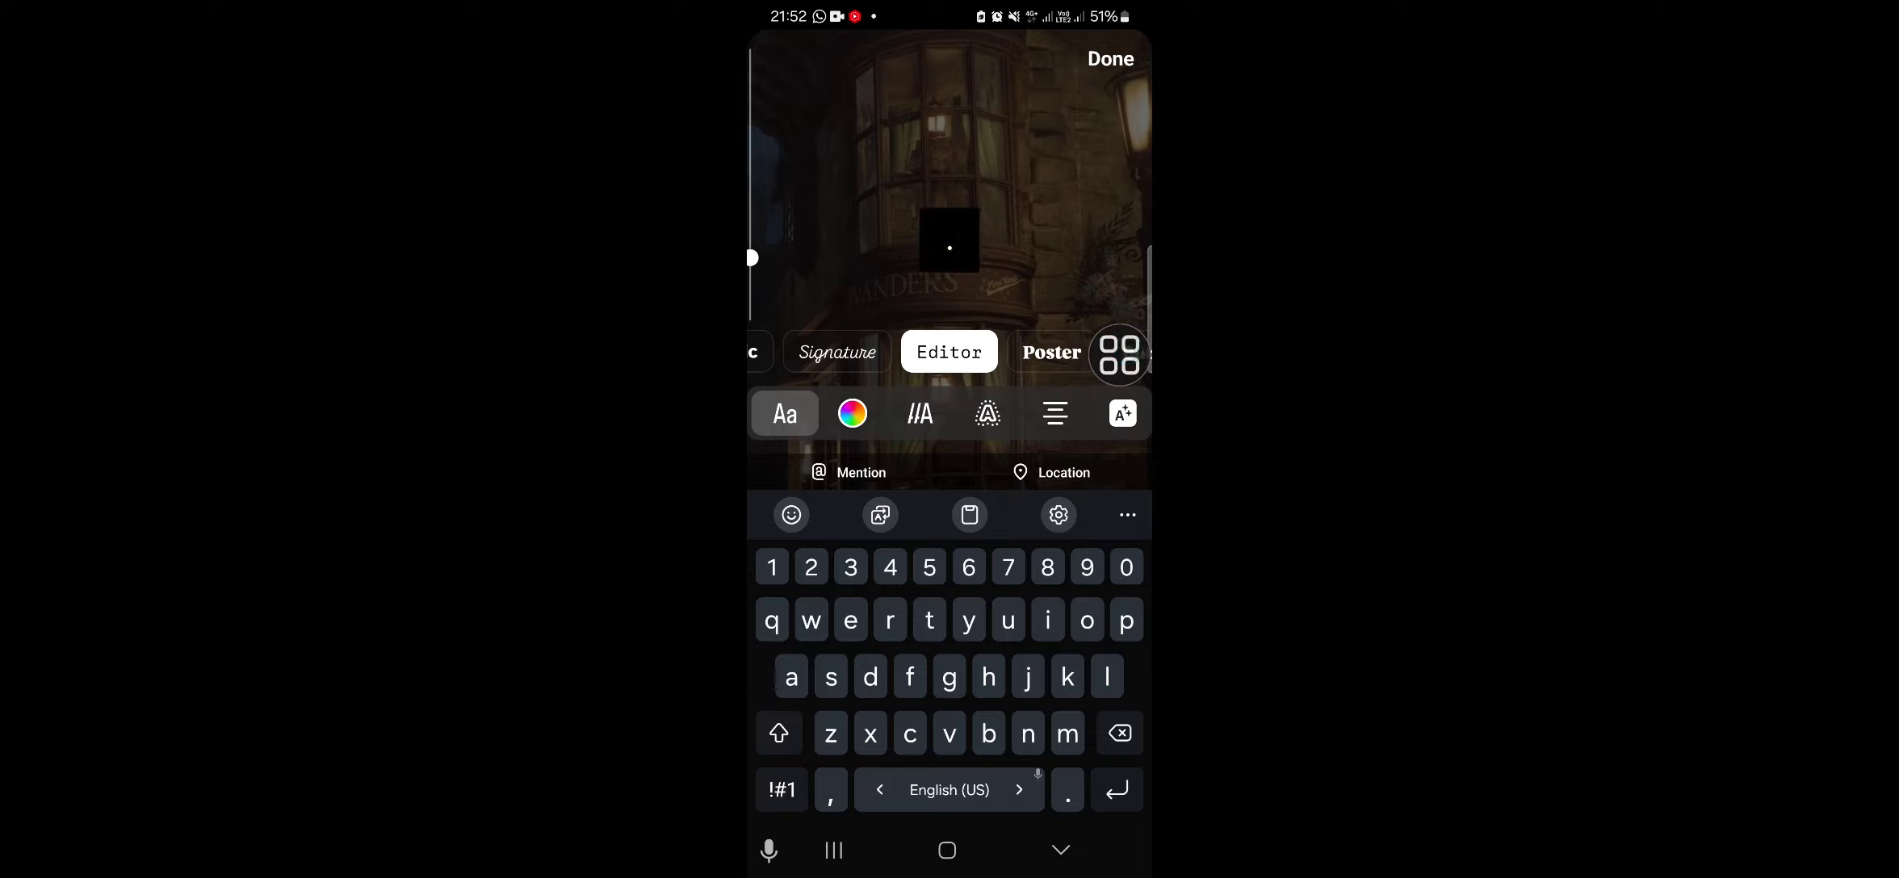
click(1124, 415)
drag(1118, 353, 1119, 164)
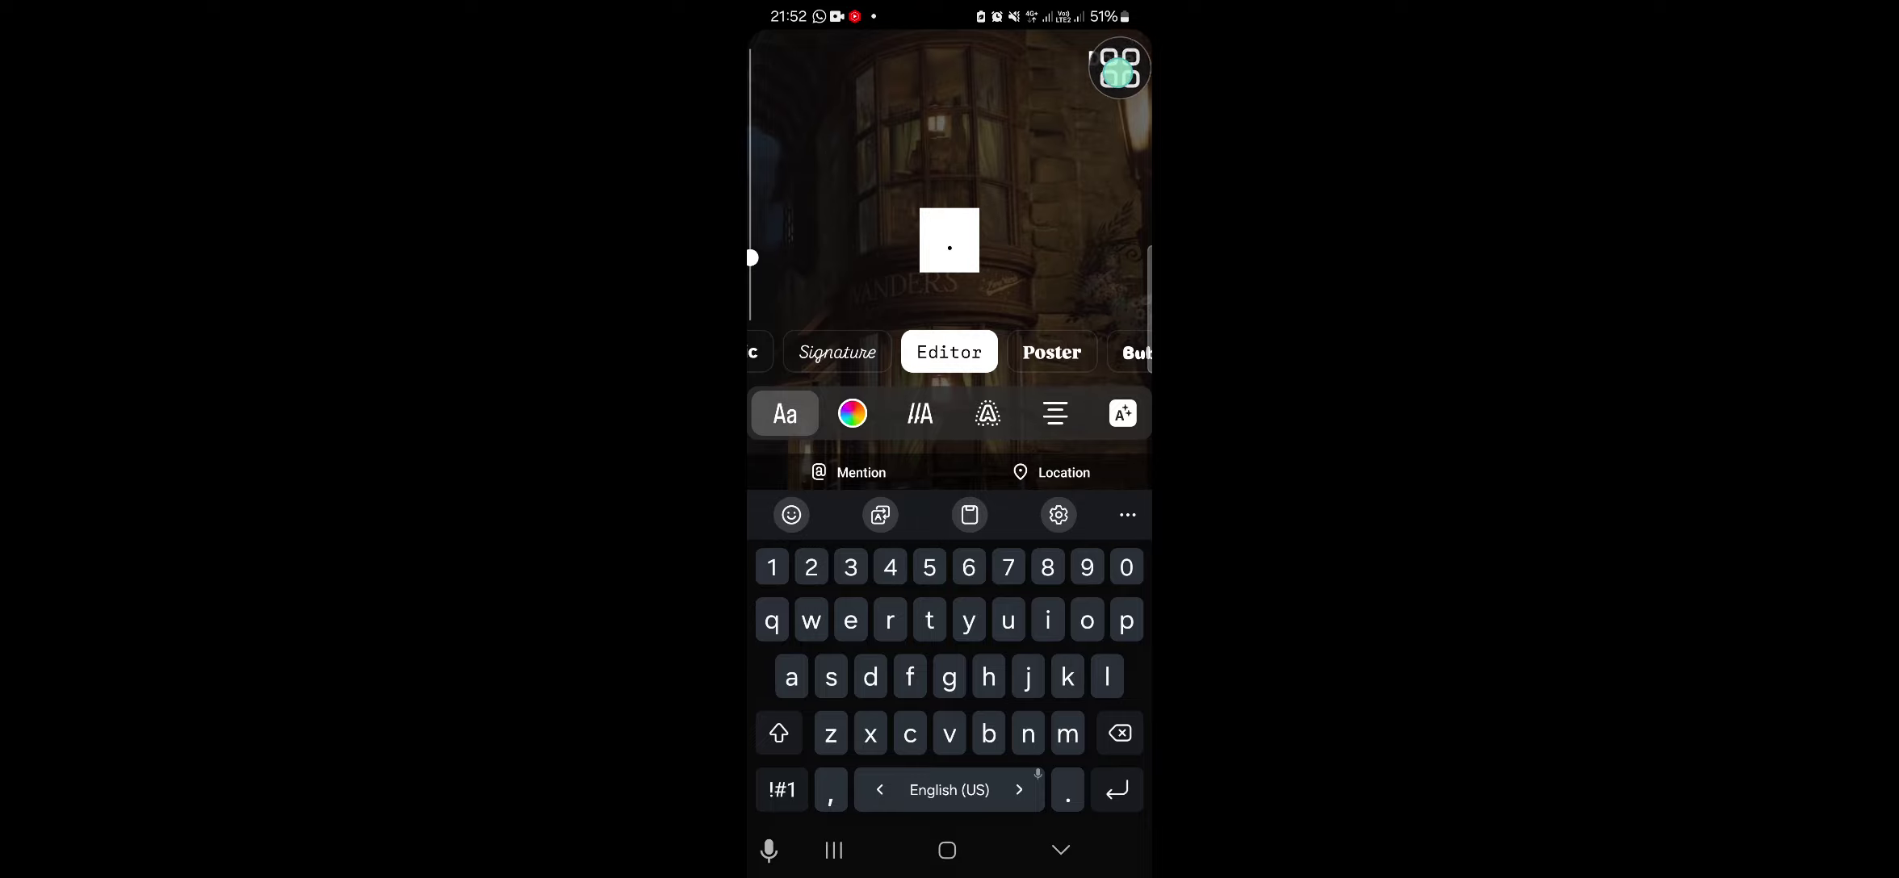
click(1110, 58)
drag(949, 389, 950, 488)
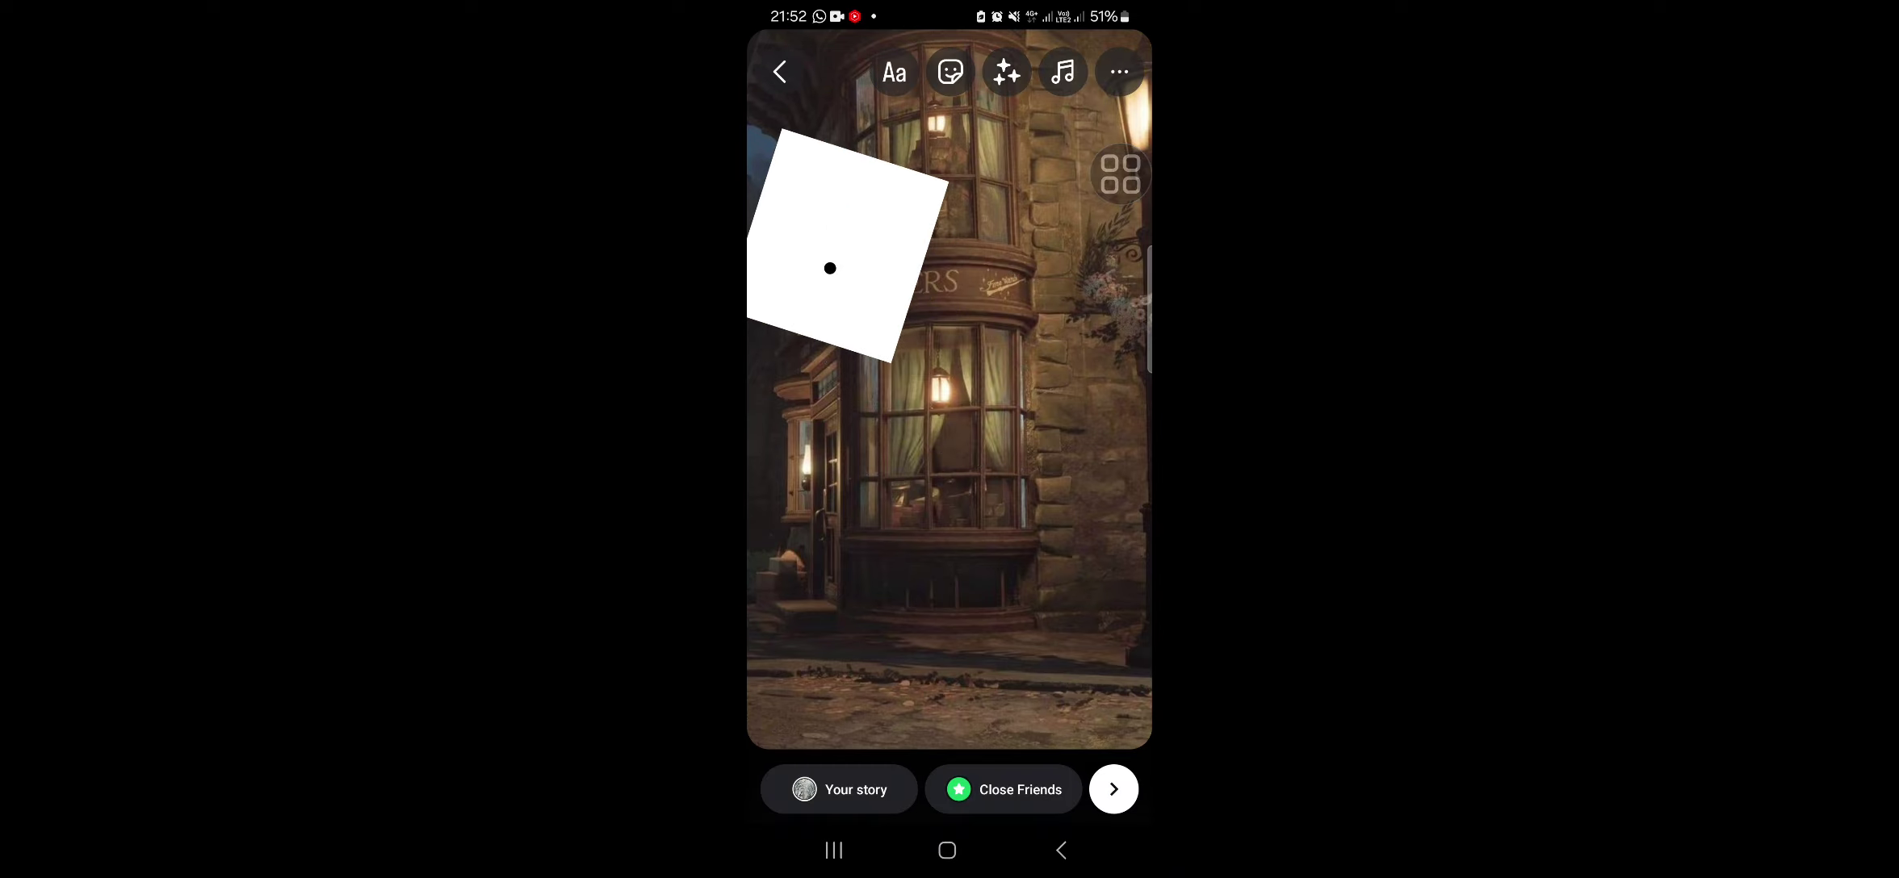
Add the gallery portrait of the girl in school robes as a photo sticker.
click(952, 71)
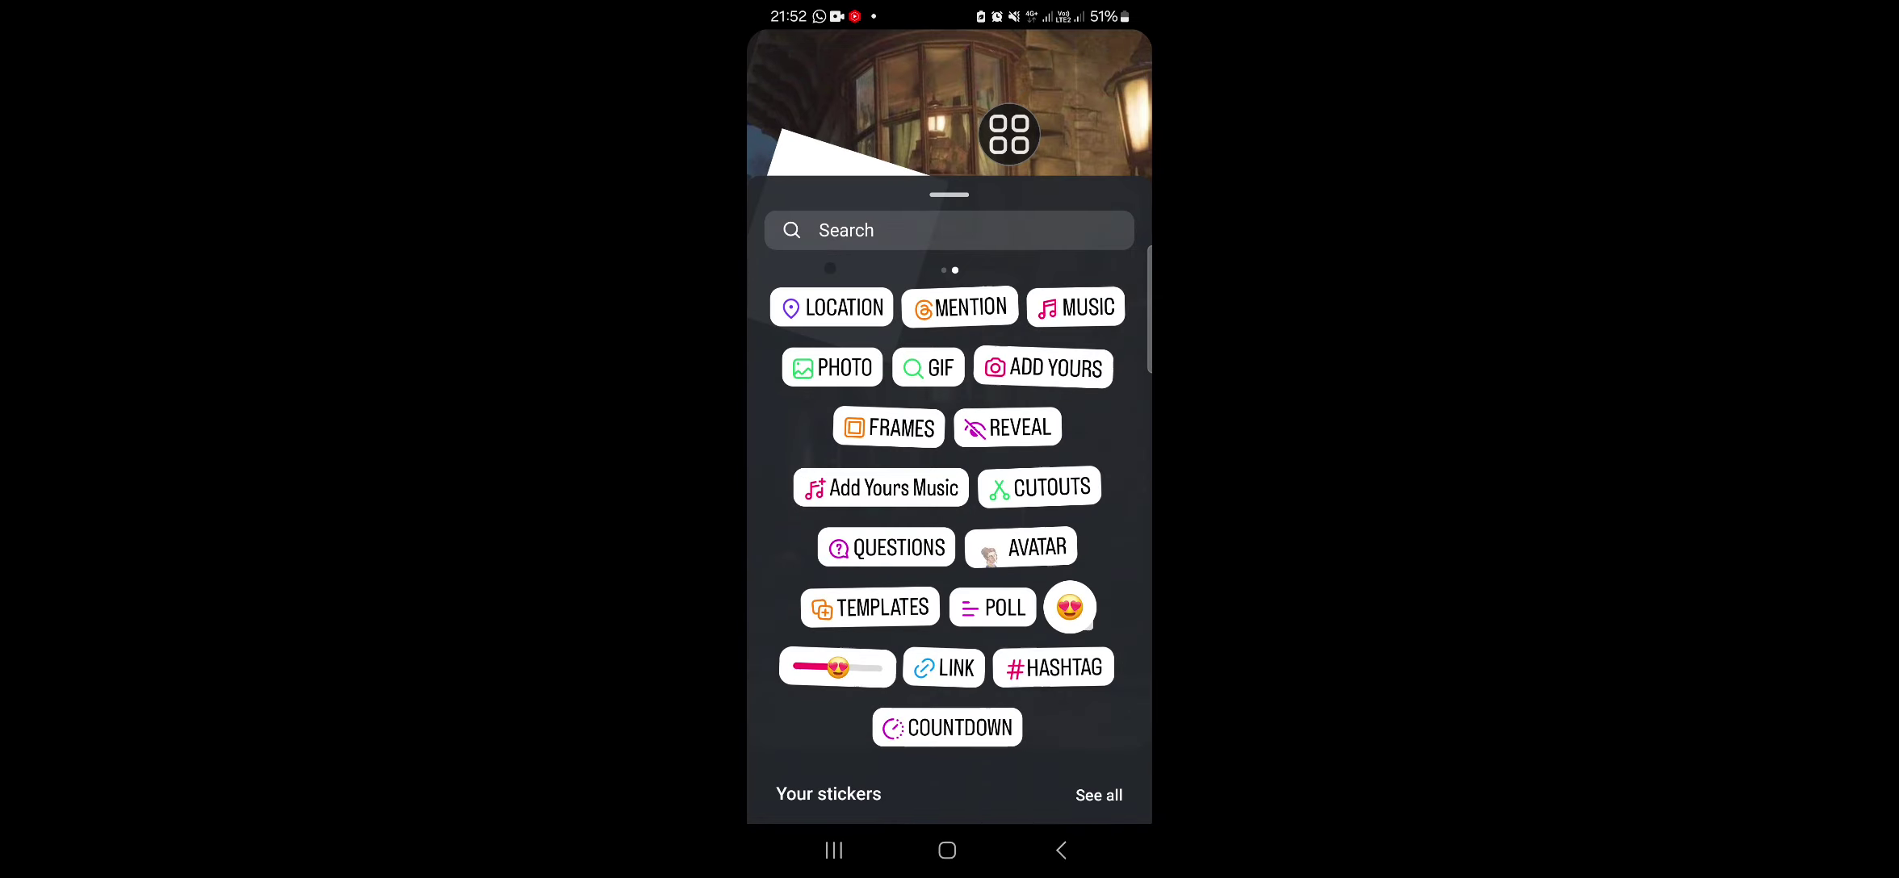
click(830, 369)
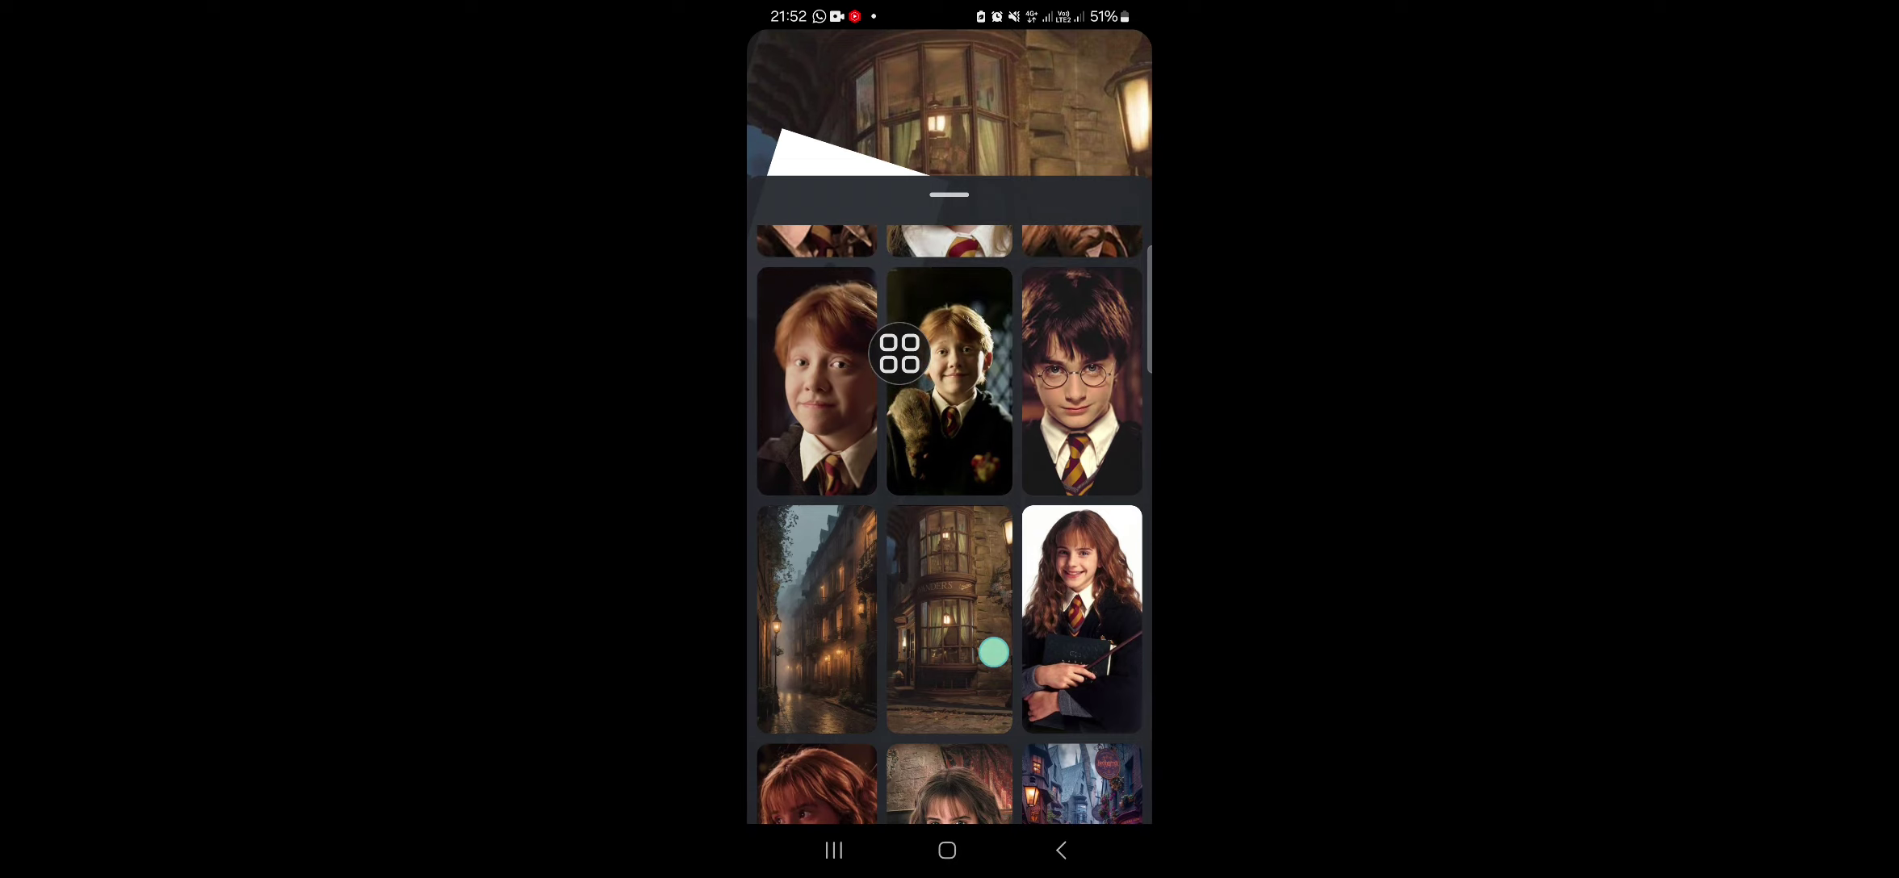
scroll(999, 391, down, 4)
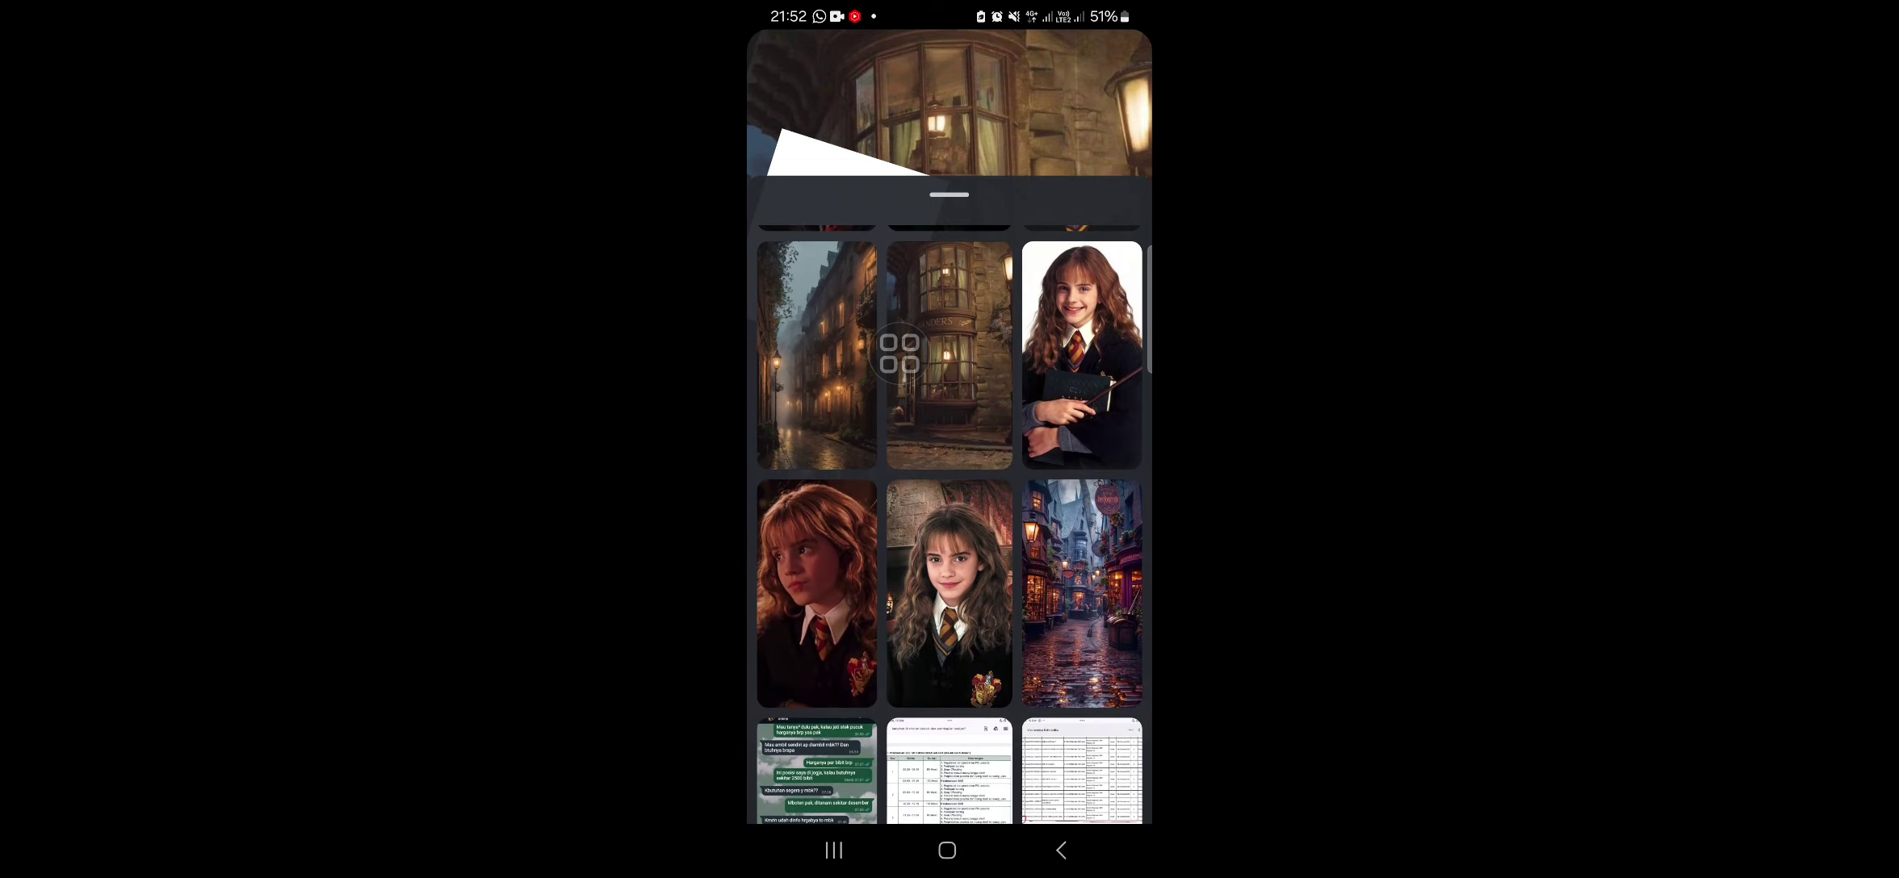
click(838, 625)
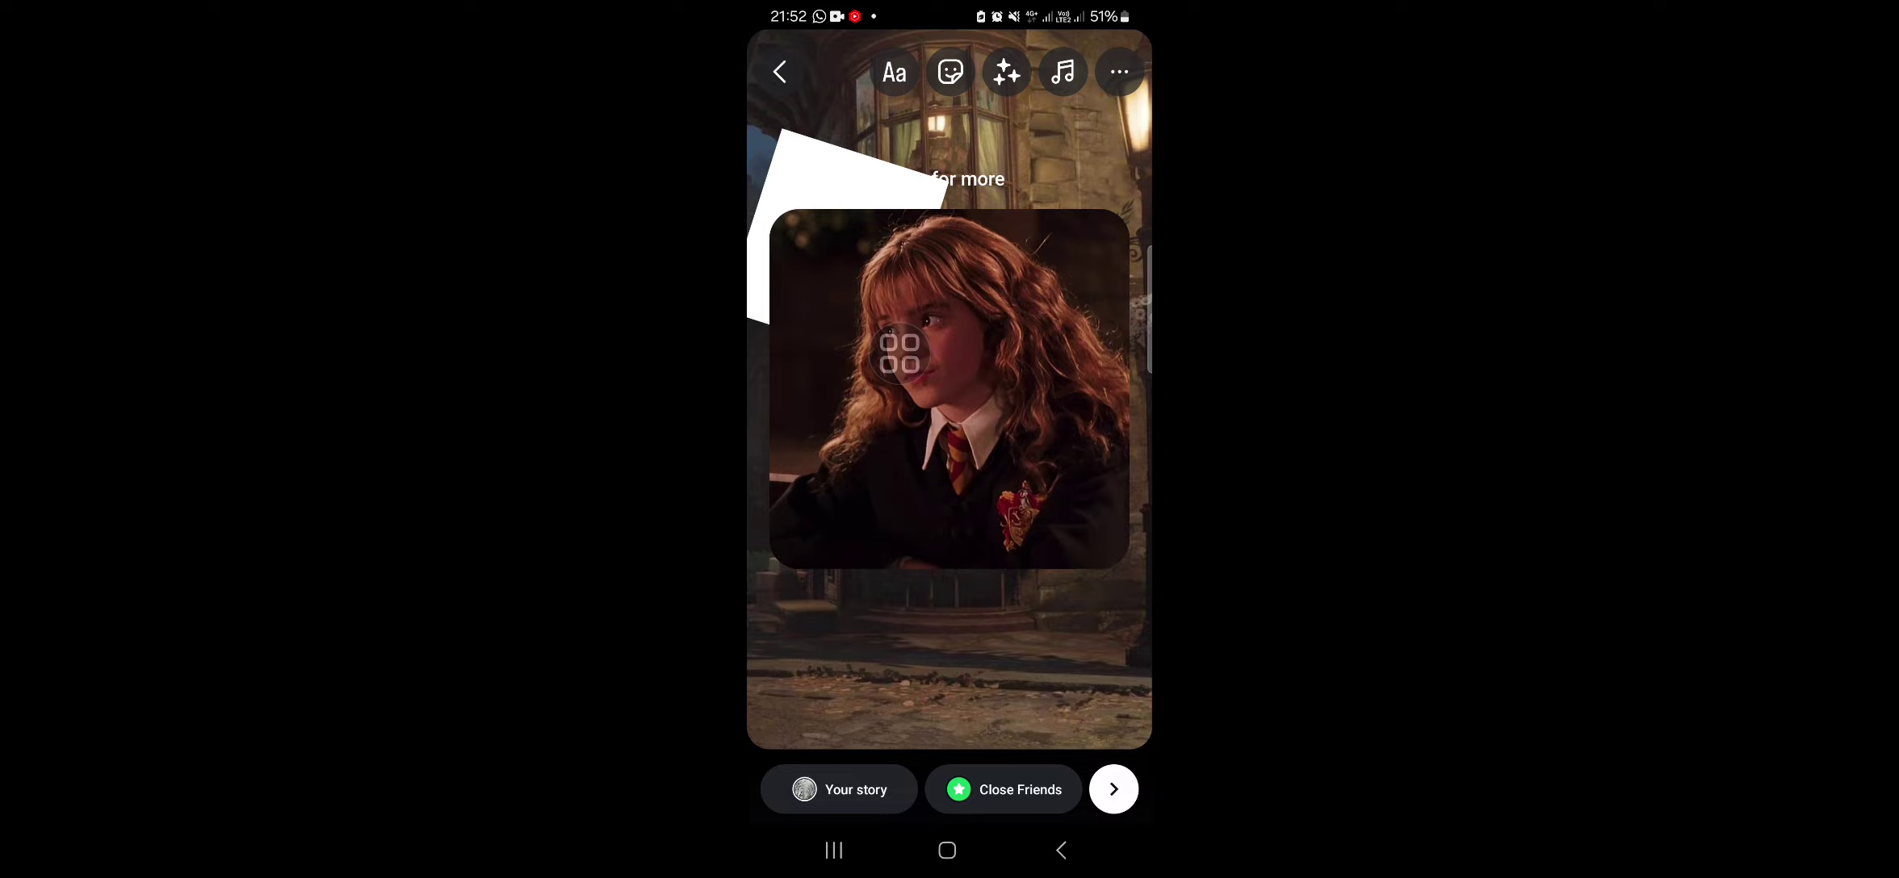
Give the portrait square corners, then shrink and tilt it inside the white square.
click(897, 353)
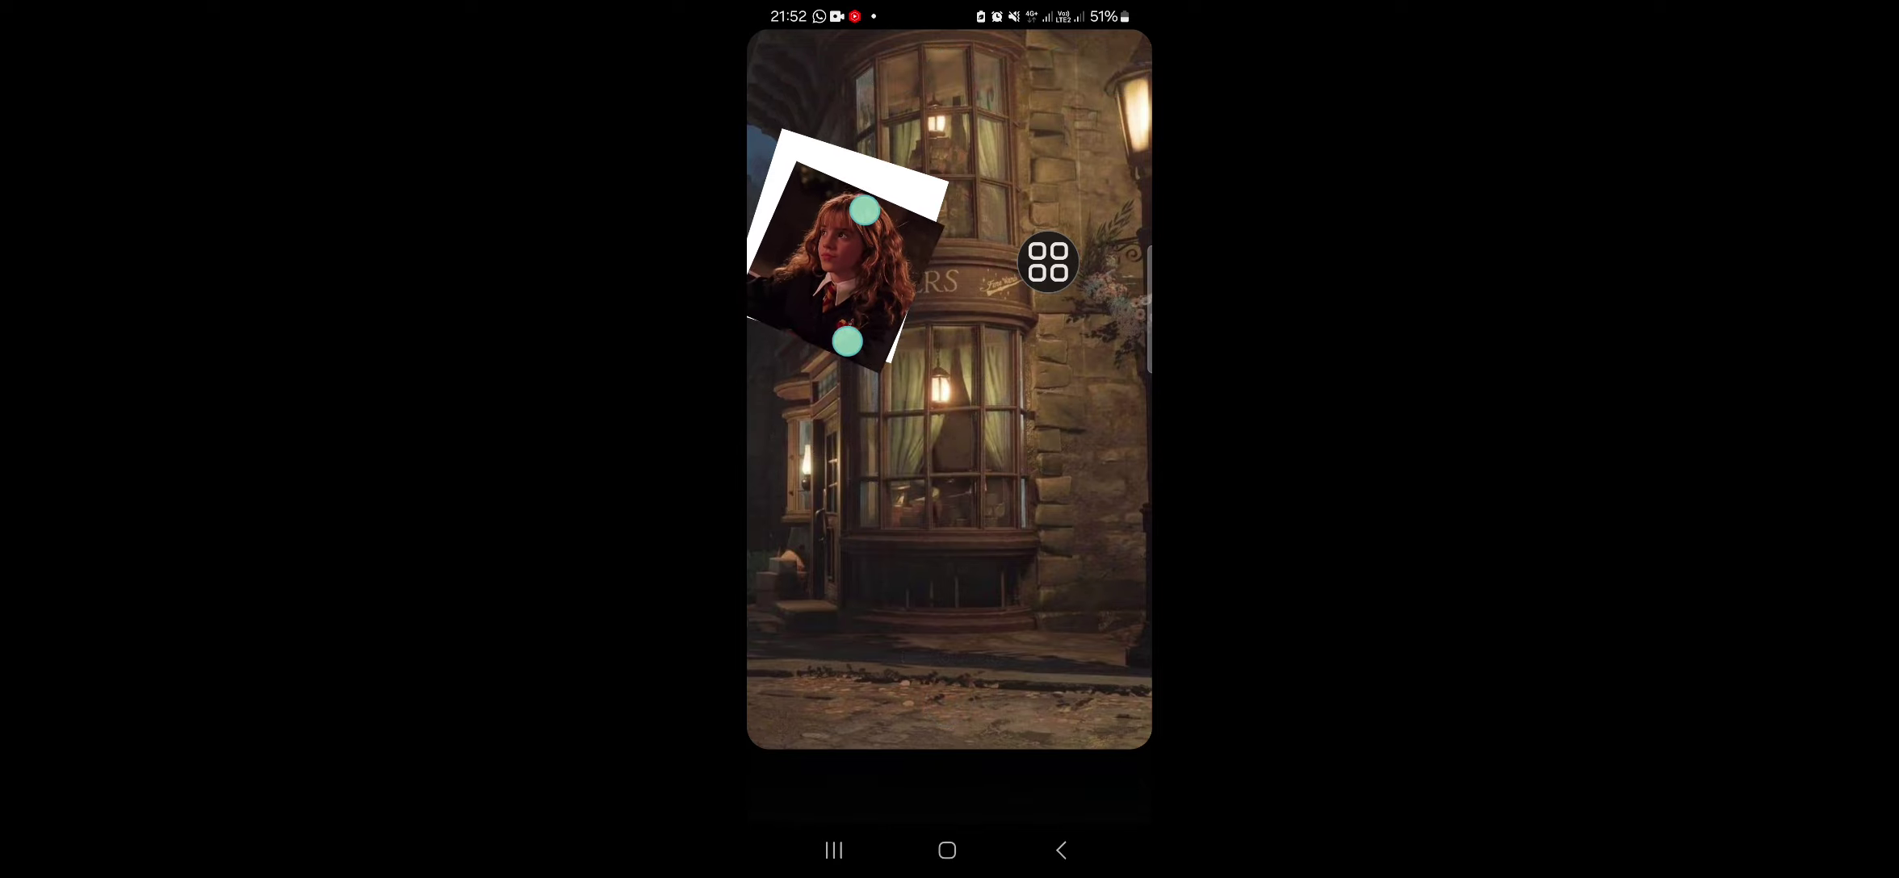
mouse_move(865, 213)
mouse_down()
mouse_move(872, 234)
mouse_move(860, 200)
mouse_up()
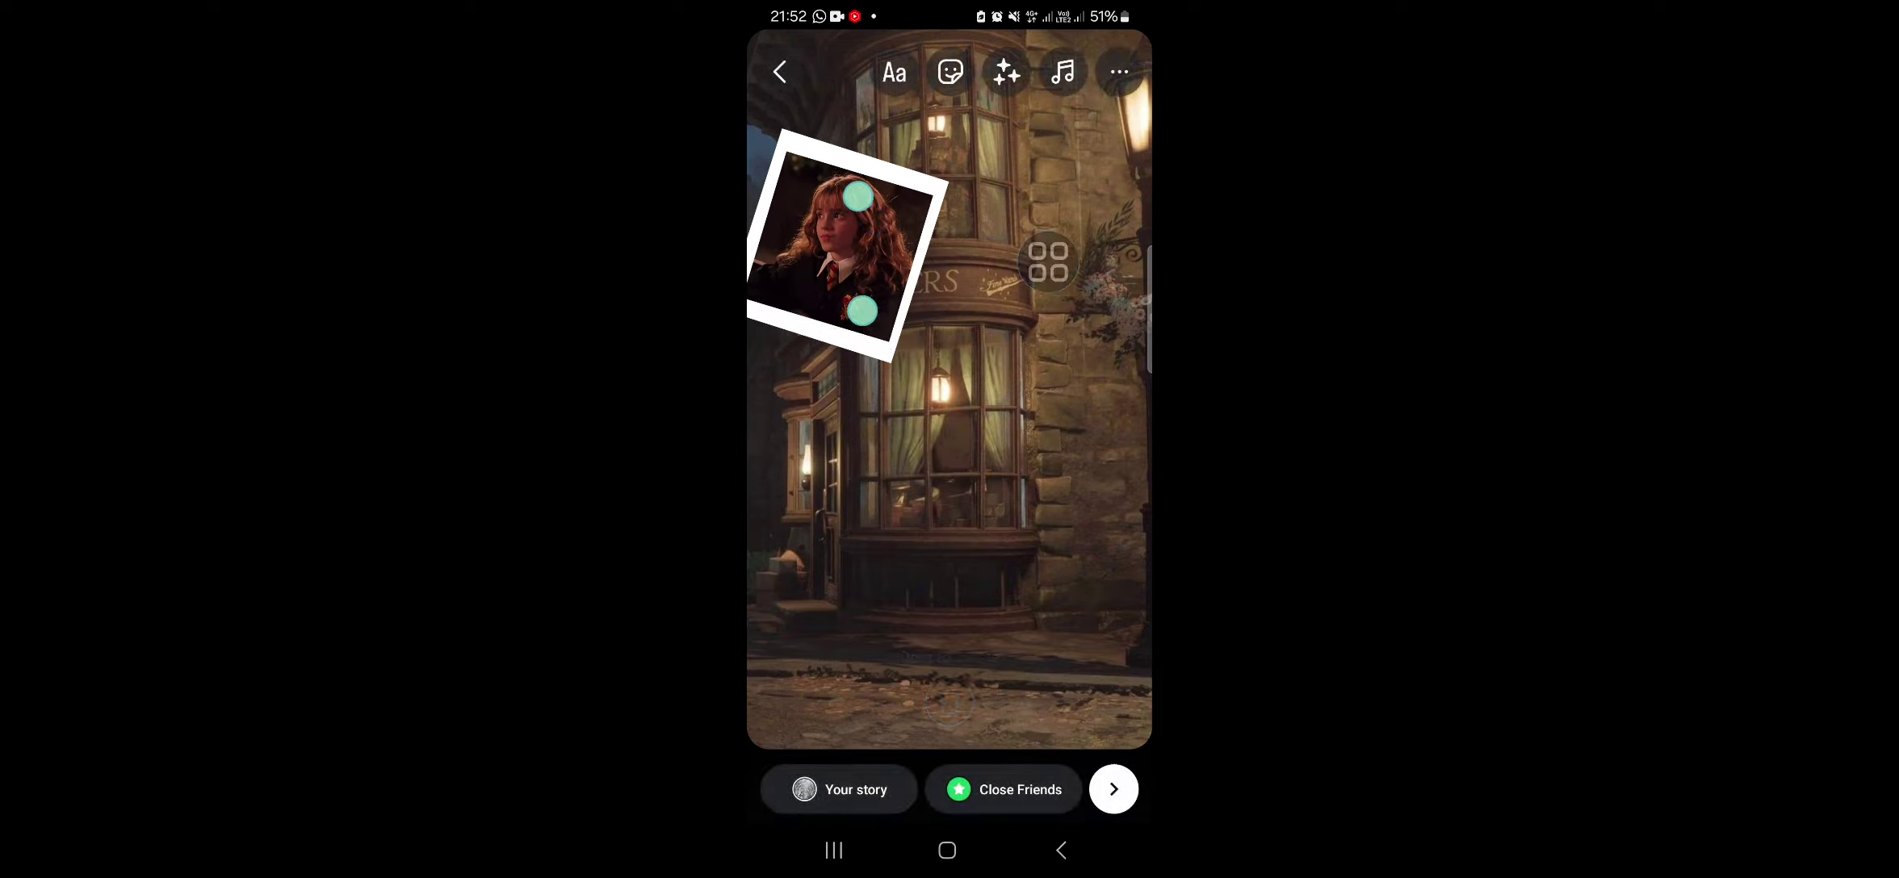
drag(860, 308, 857, 310)
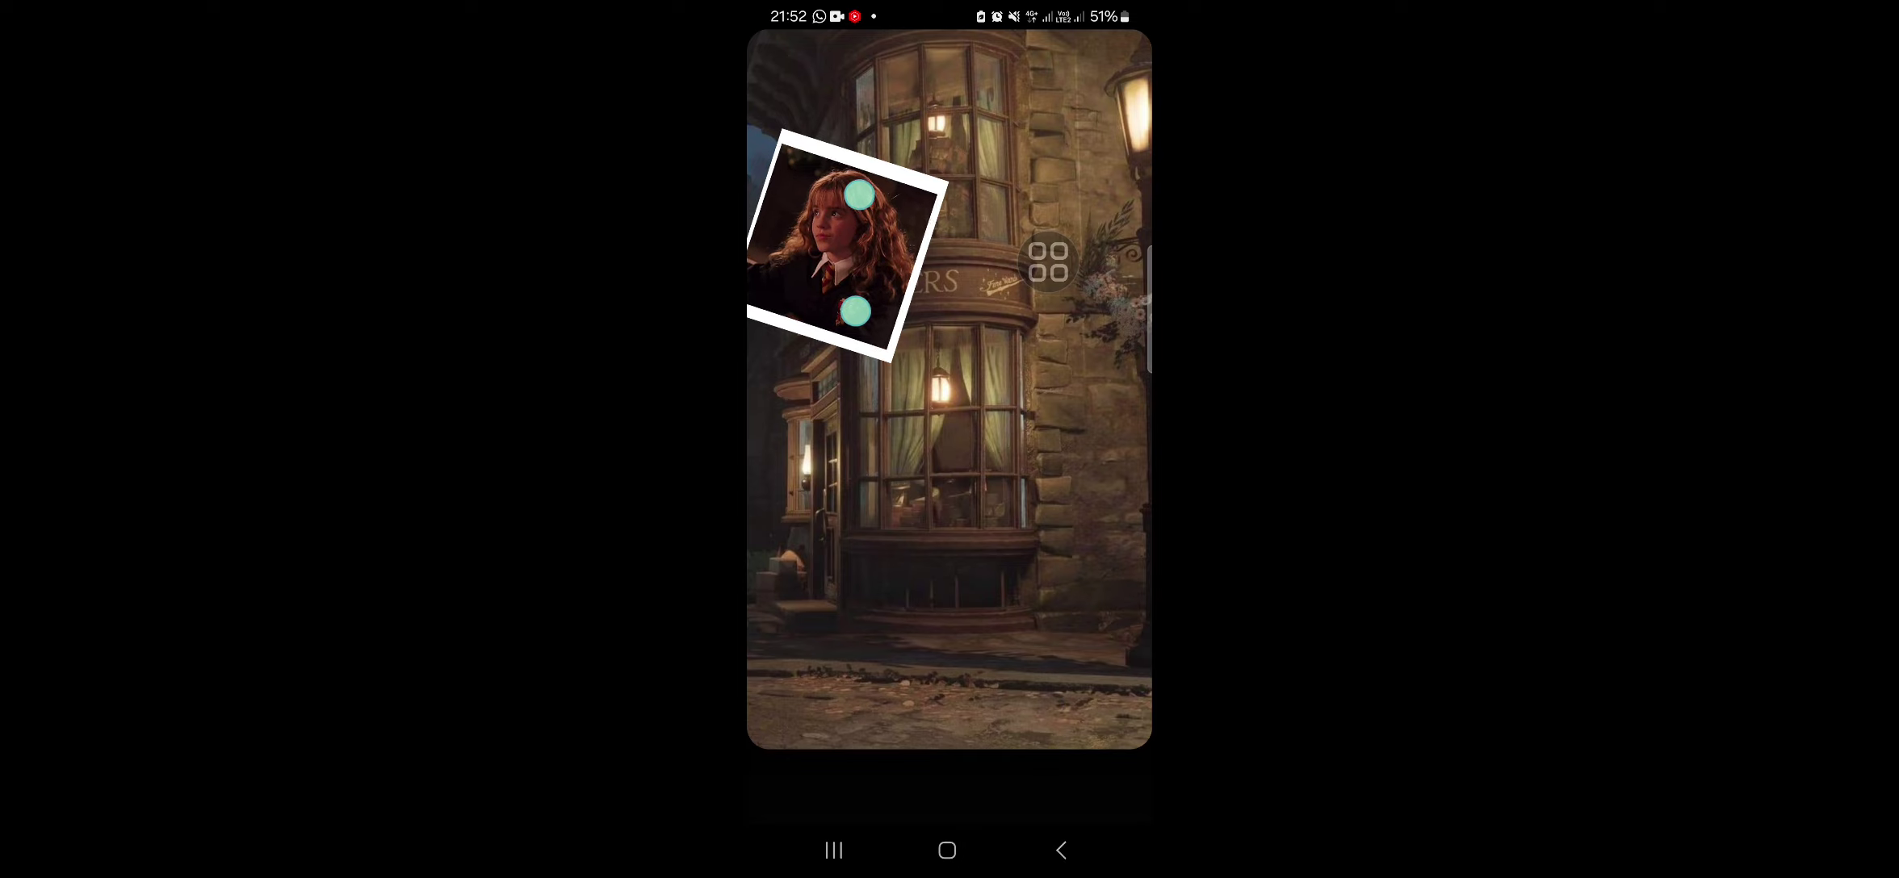
drag(865, 212, 857, 232)
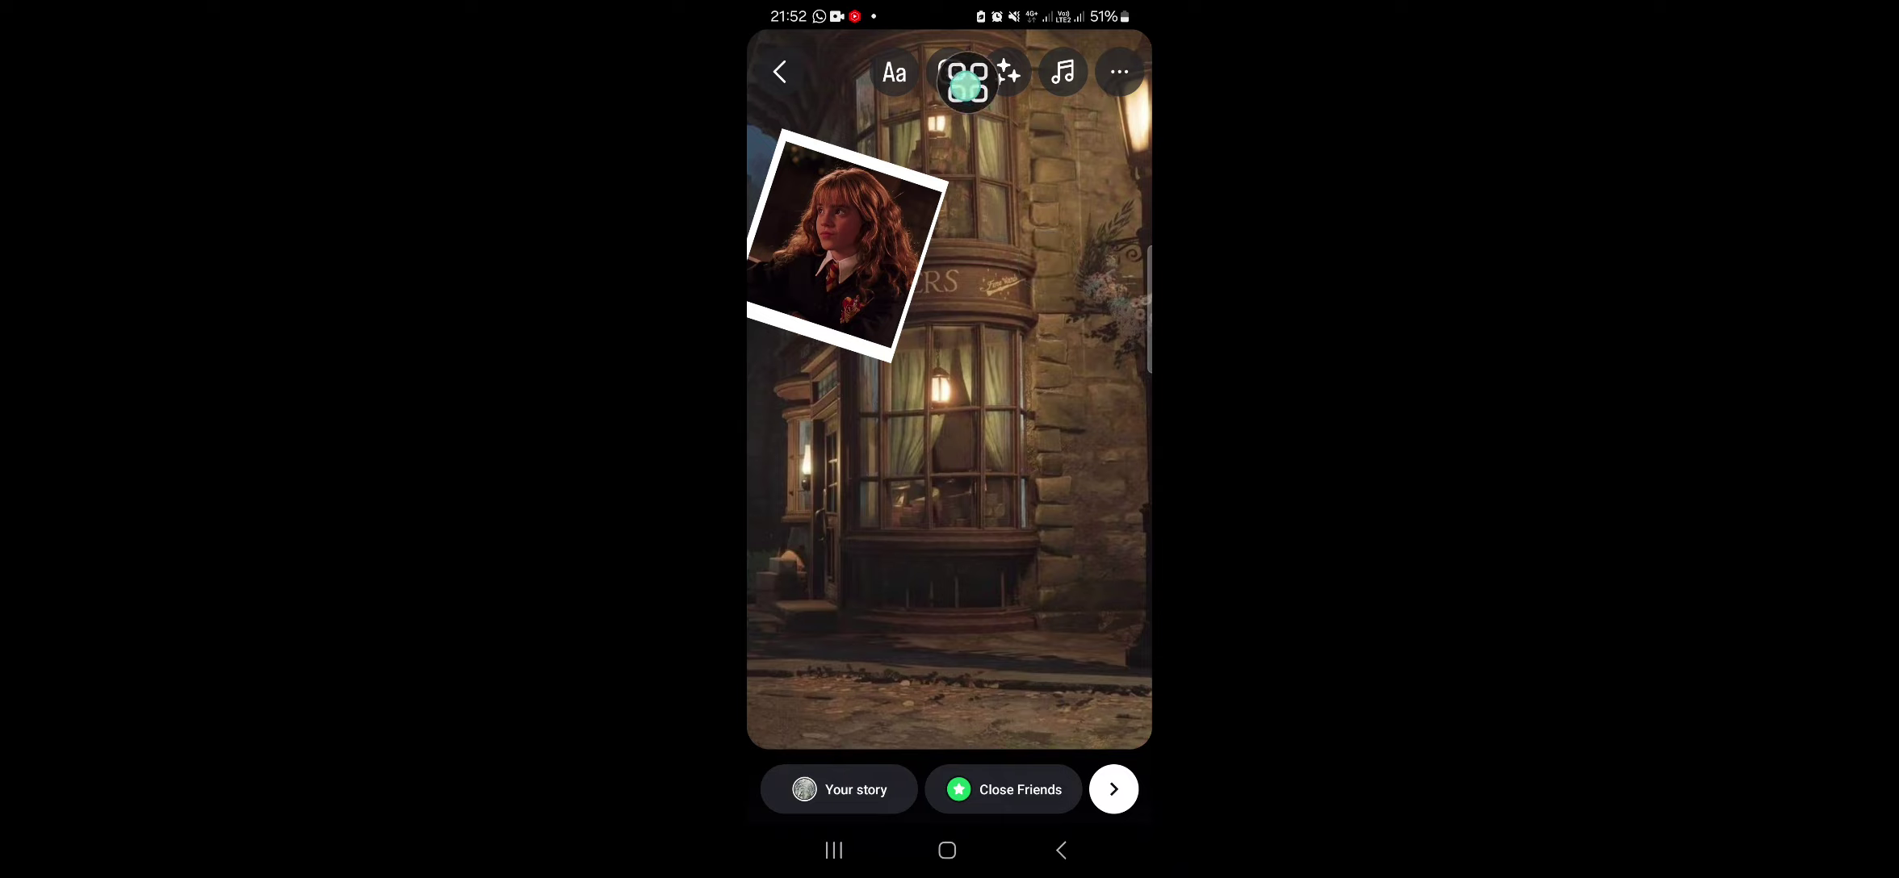
Add a second single-dot white text block below the polaroid frame.
click(911, 74)
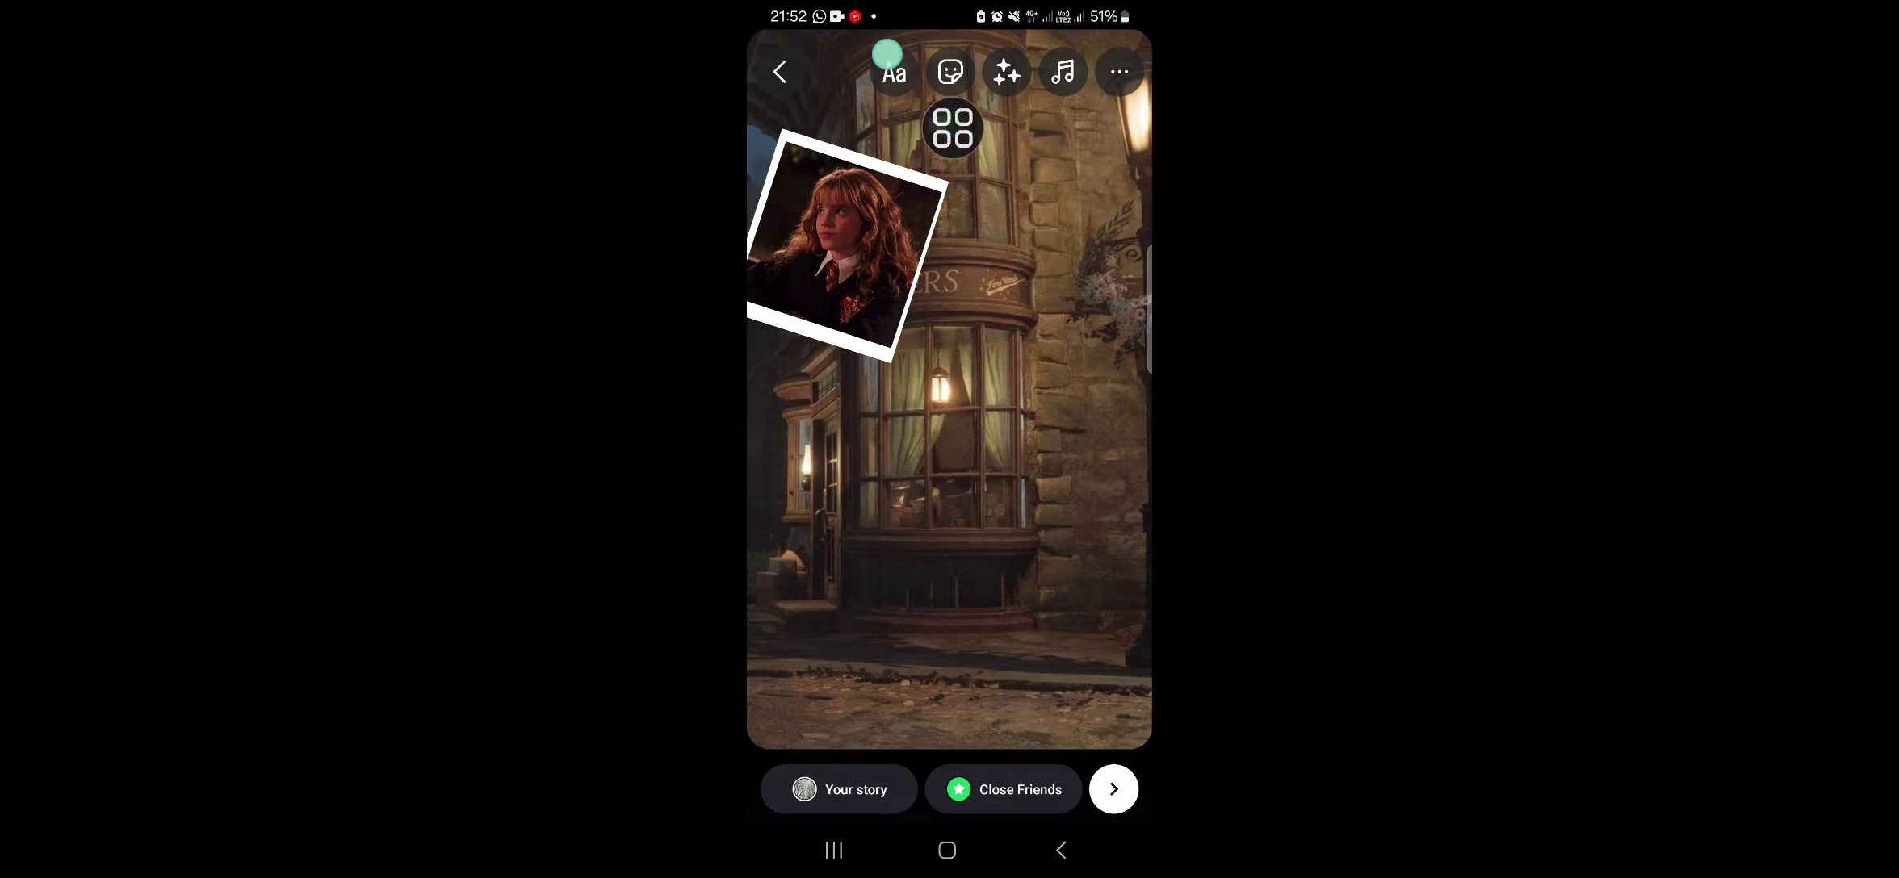
text(.)
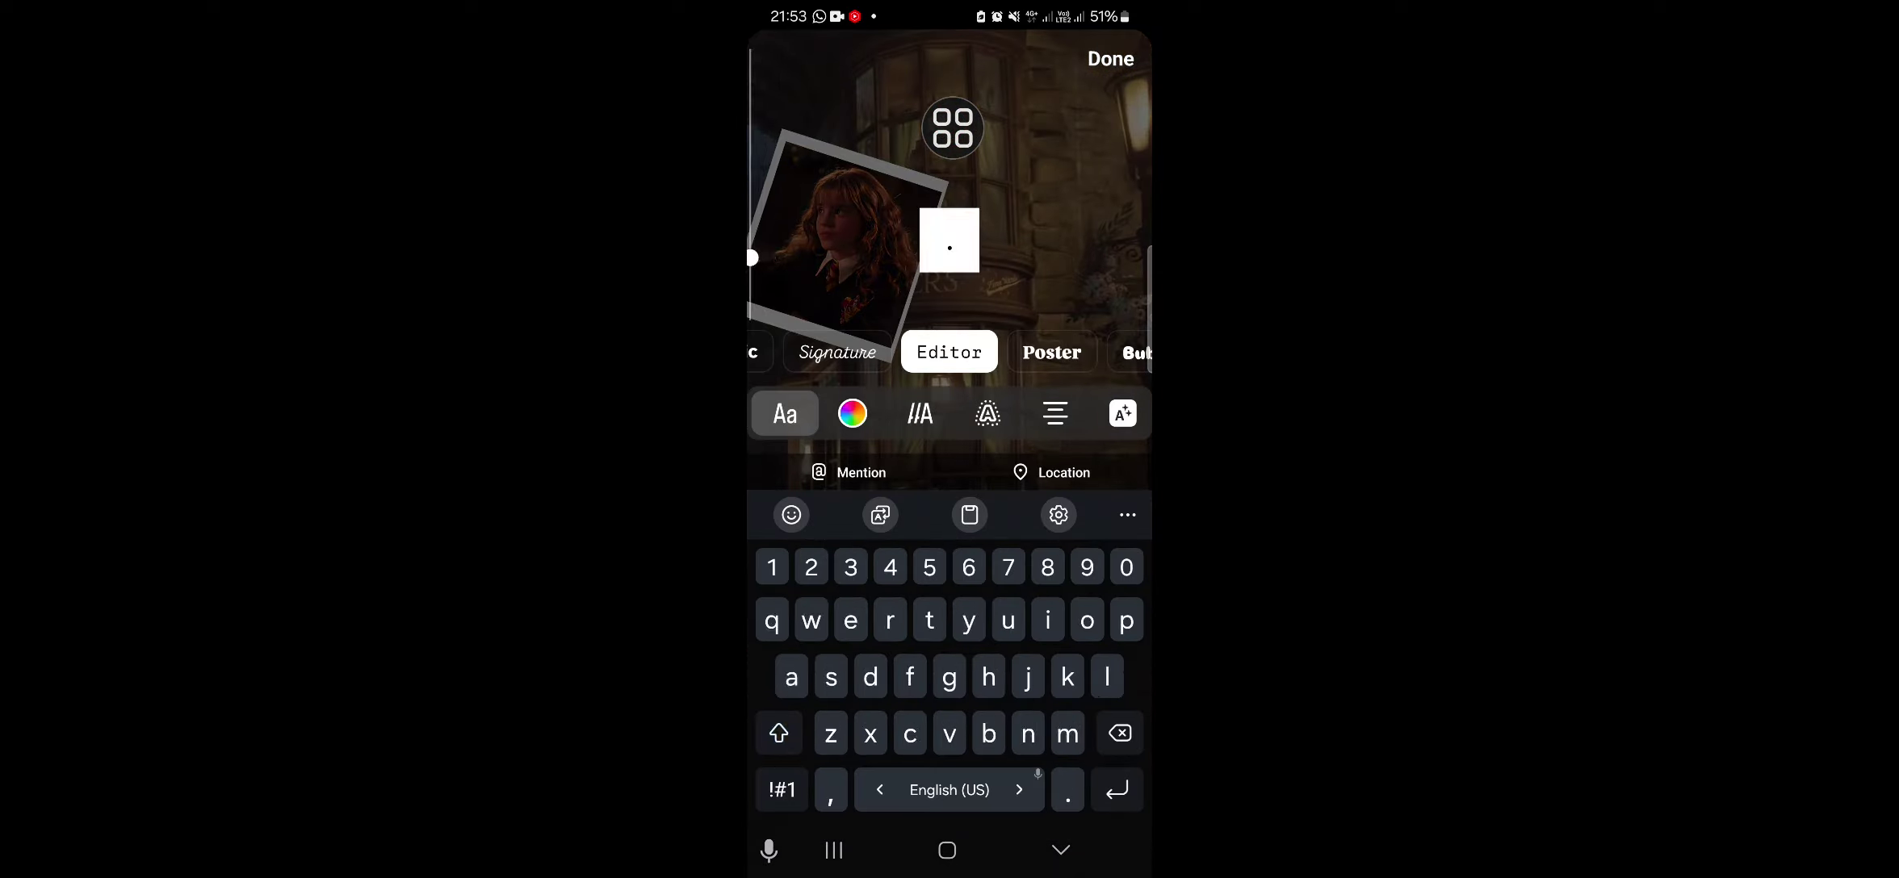
click(1120, 61)
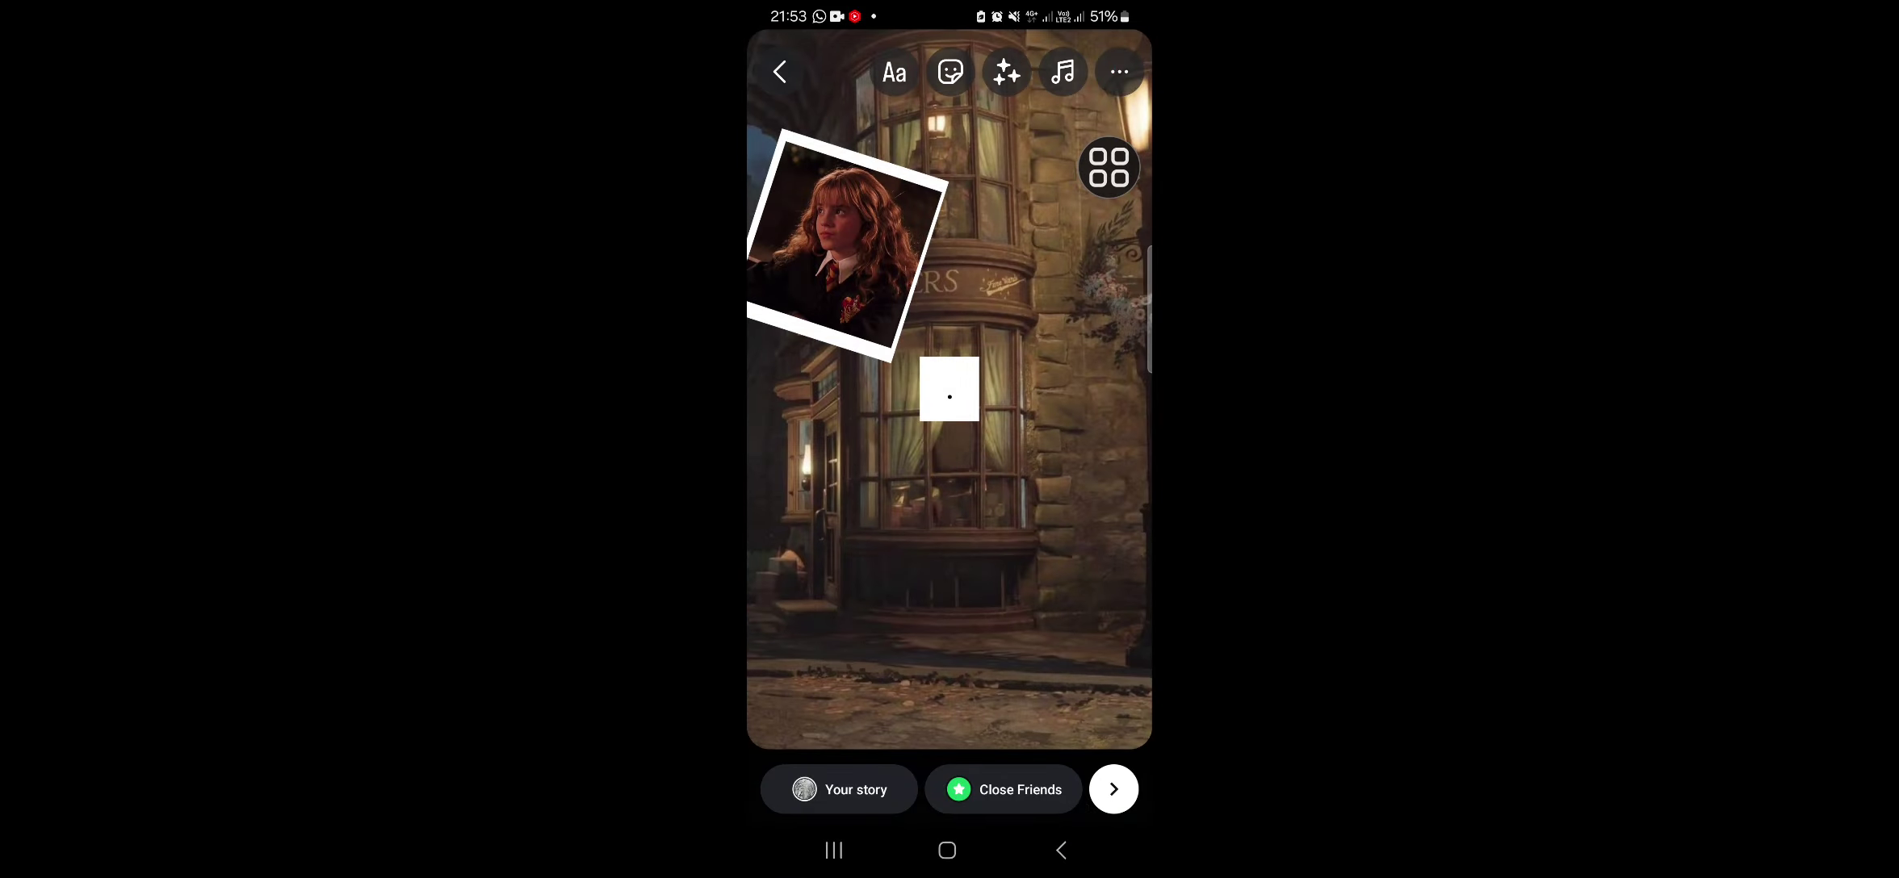